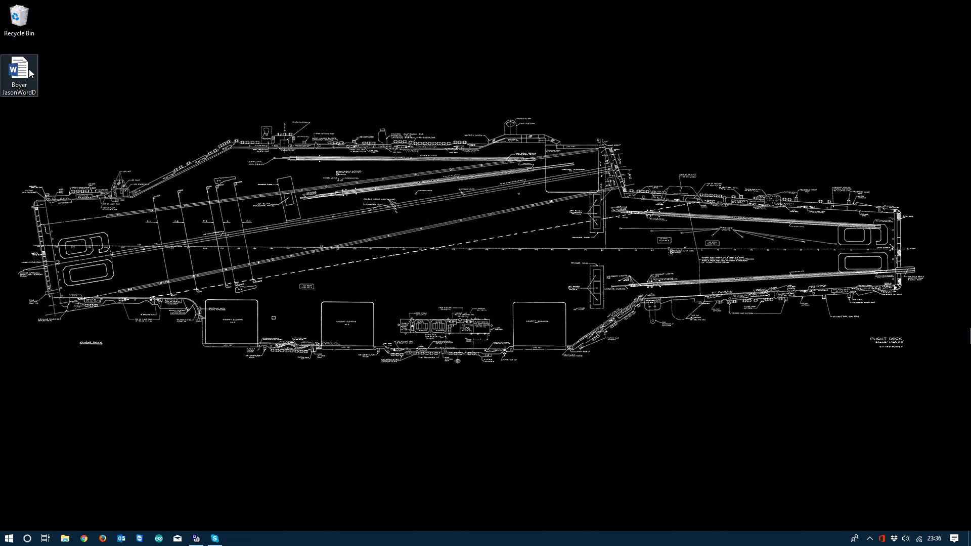
- Open the Word document from the desktop in a maximized window and dismiss the Office update notice
double_click(19, 73)
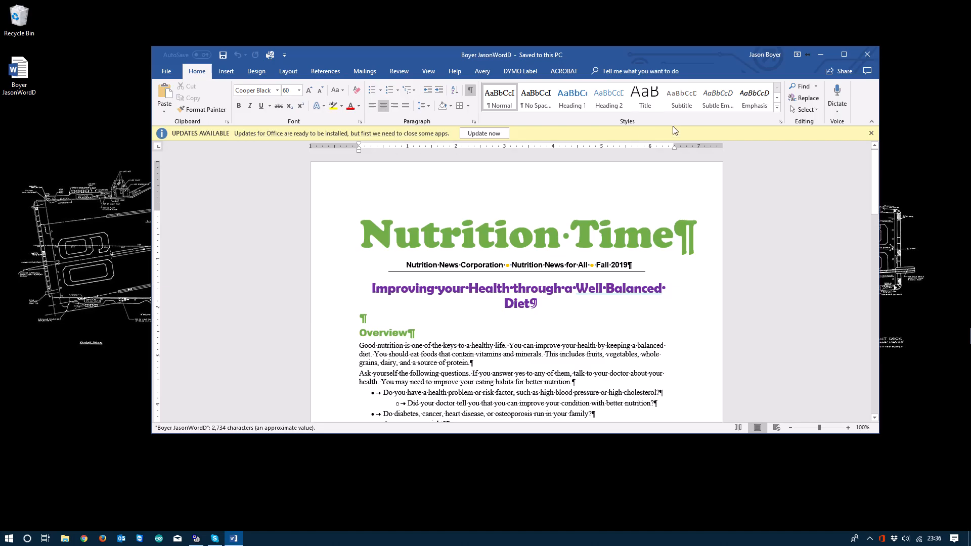
click(871, 134)
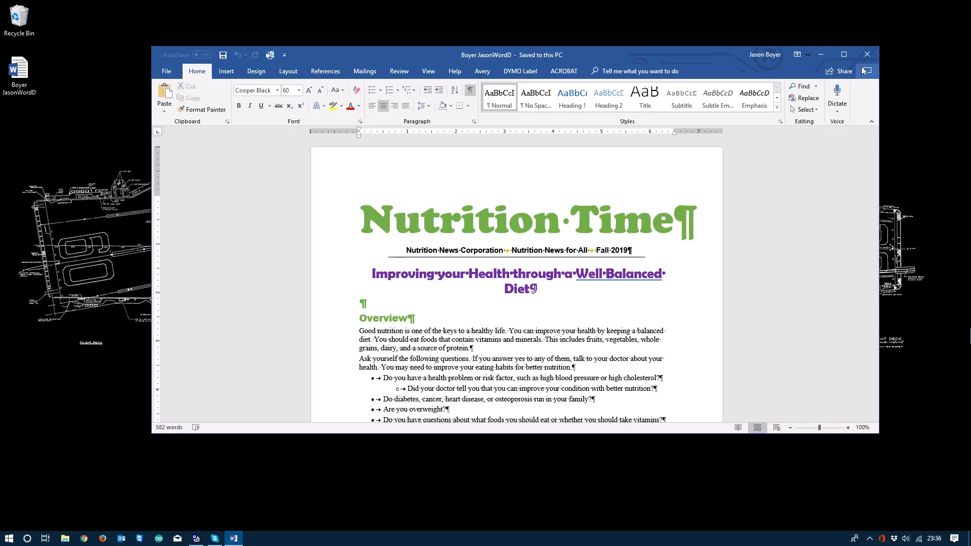
click(845, 55)
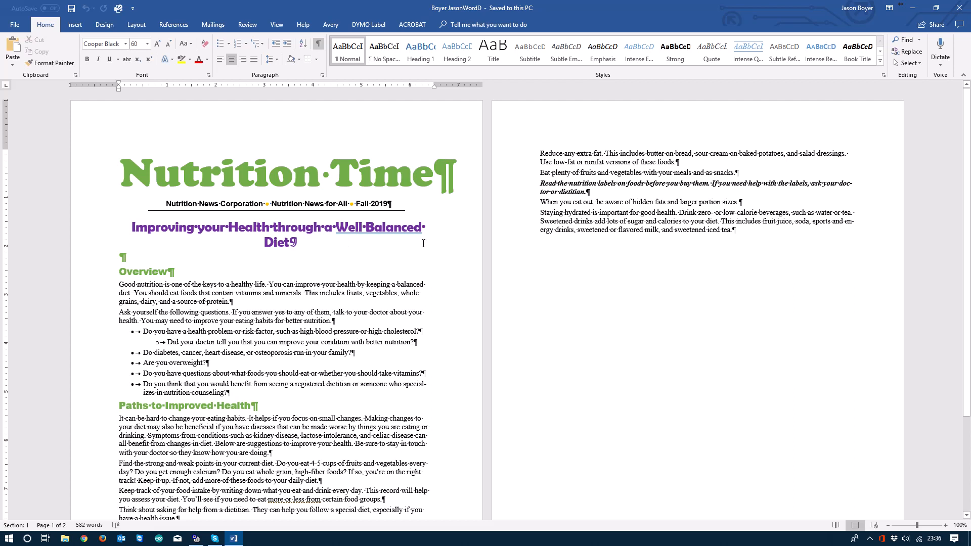
scroll(283, 379, down, 2)
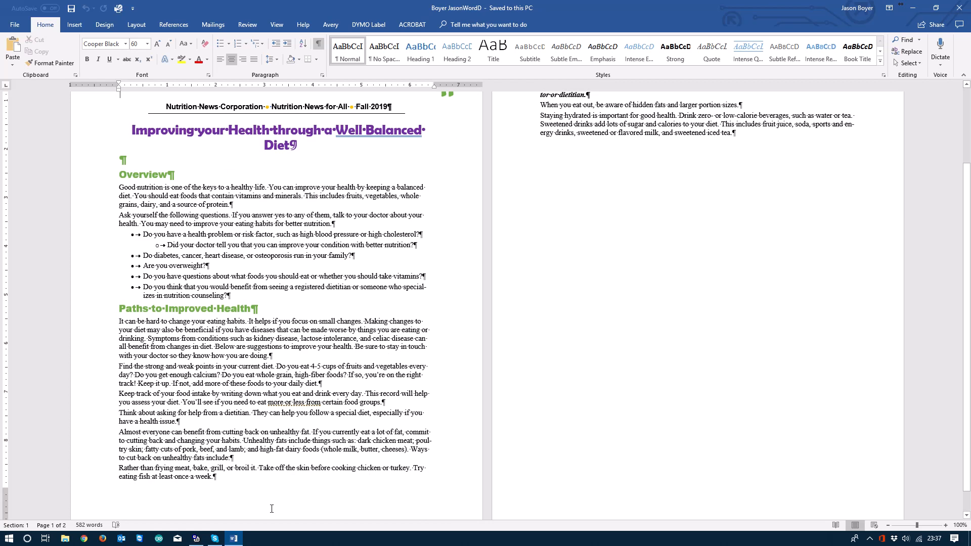
scroll(271, 508, up, 2)
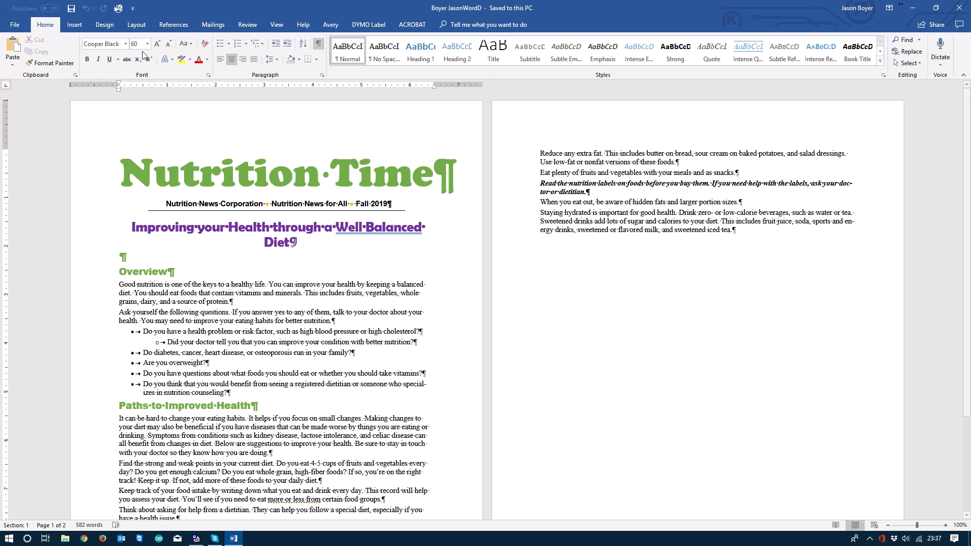
- Set custom top, bottom, left and right margins of 0.8" for the whole document
click(136, 27)
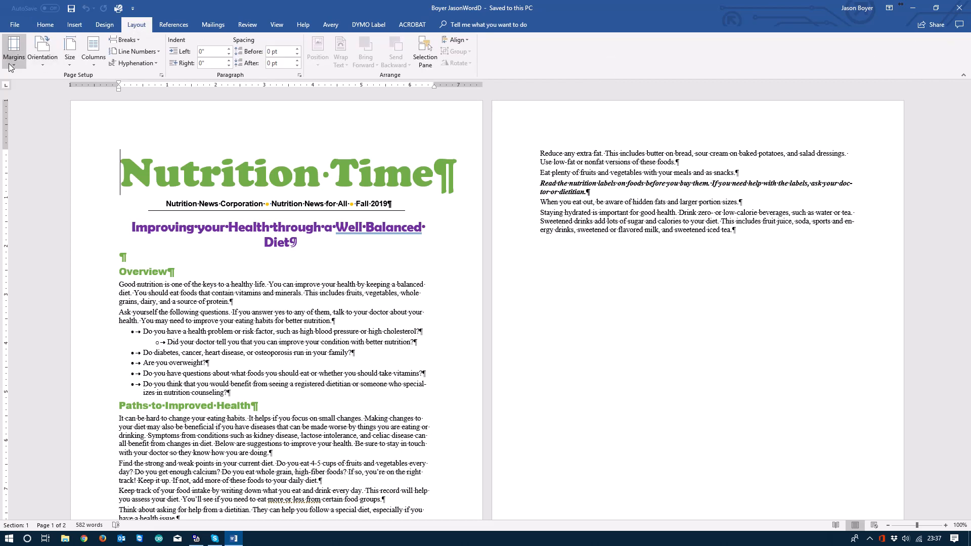
click(11, 55)
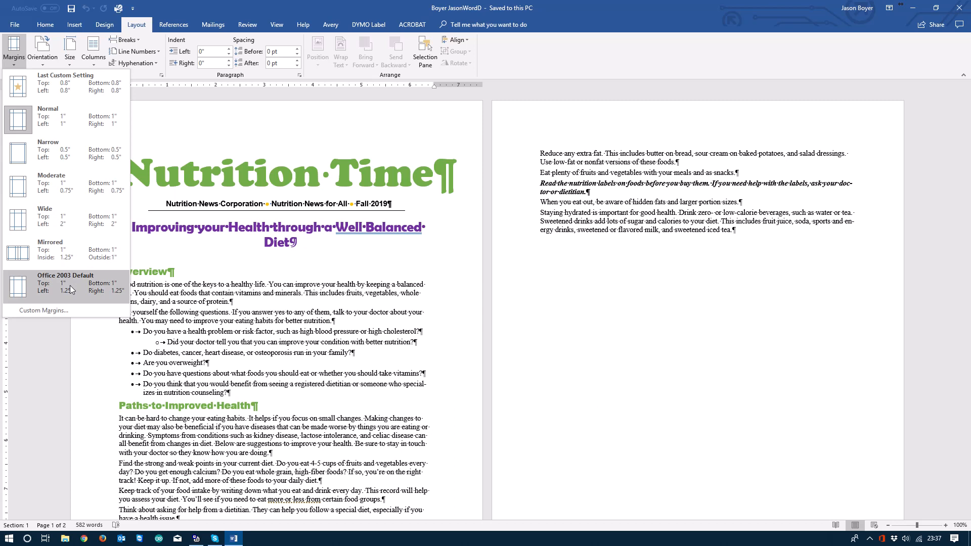
click(55, 312)
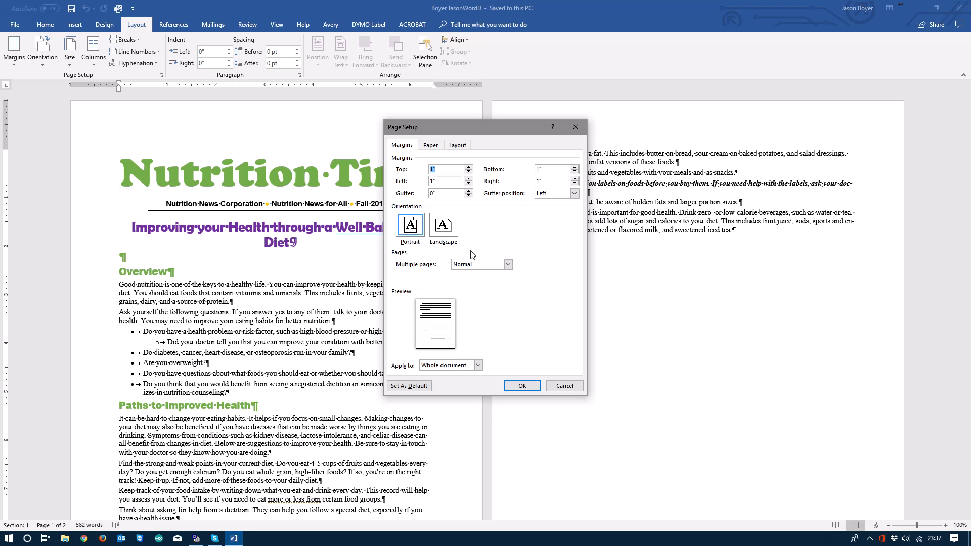
click(508, 265)
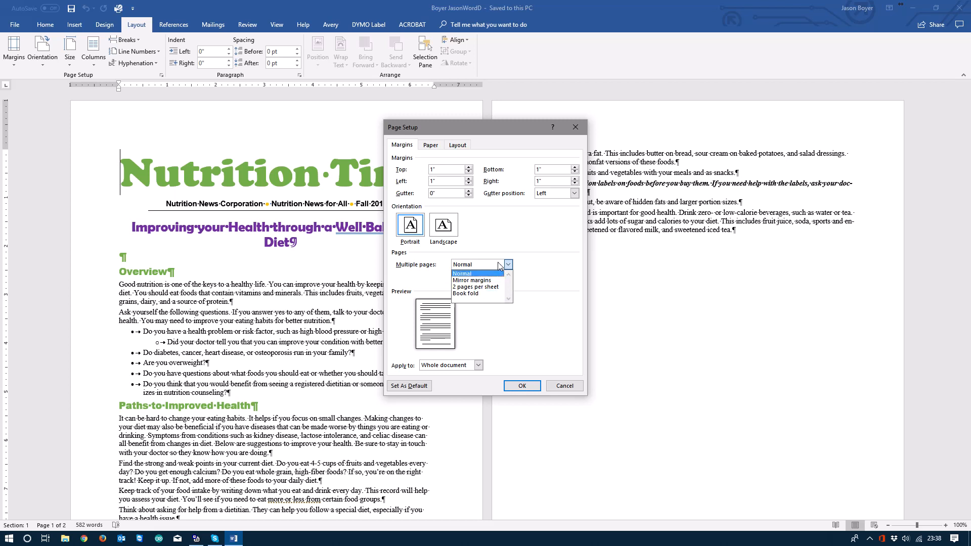
click(514, 354)
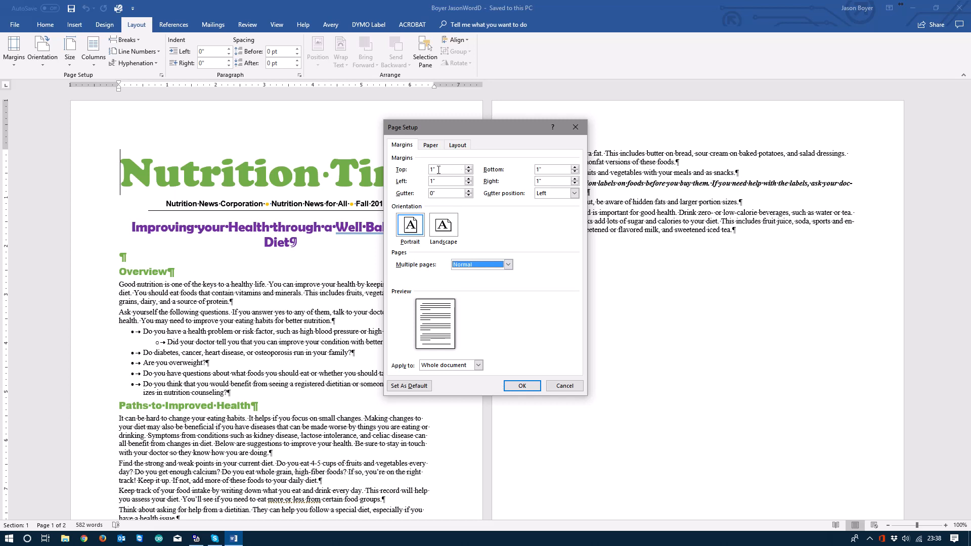
click(469, 172)
click(469, 172)
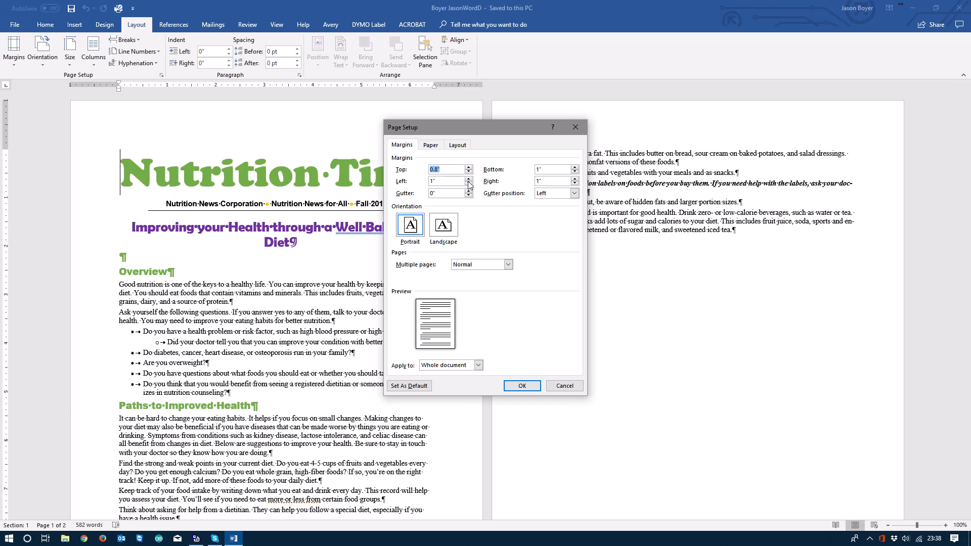
click(469, 184)
click(469, 183)
click(576, 172)
click(576, 172)
click(575, 184)
click(519, 386)
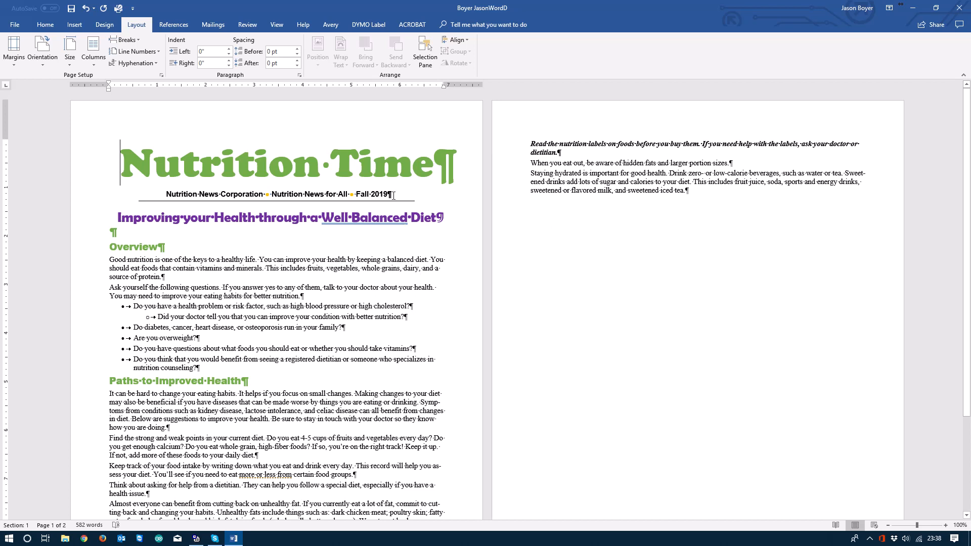
- Hide the paragraph marks and other formatting symbols, and look over the newsletter's page layout
click(40, 26)
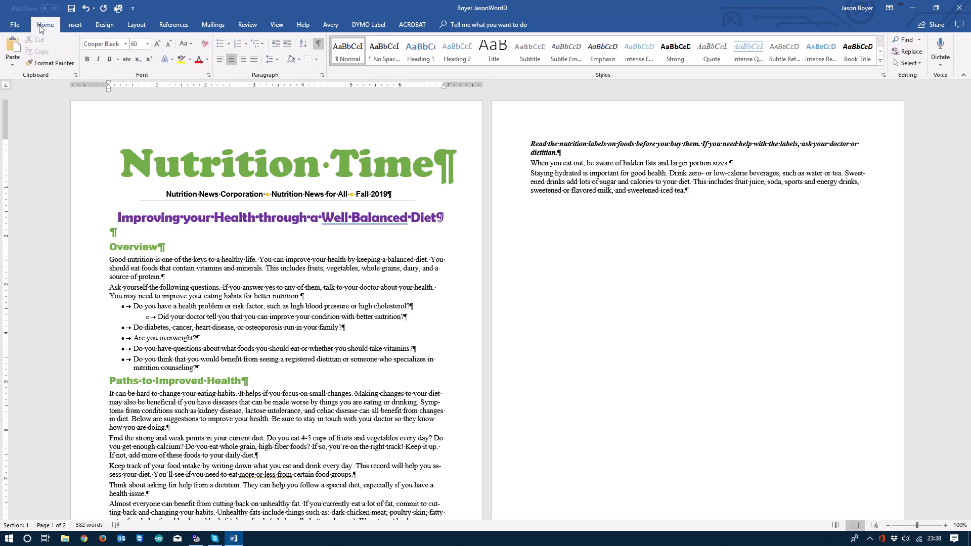
click(319, 44)
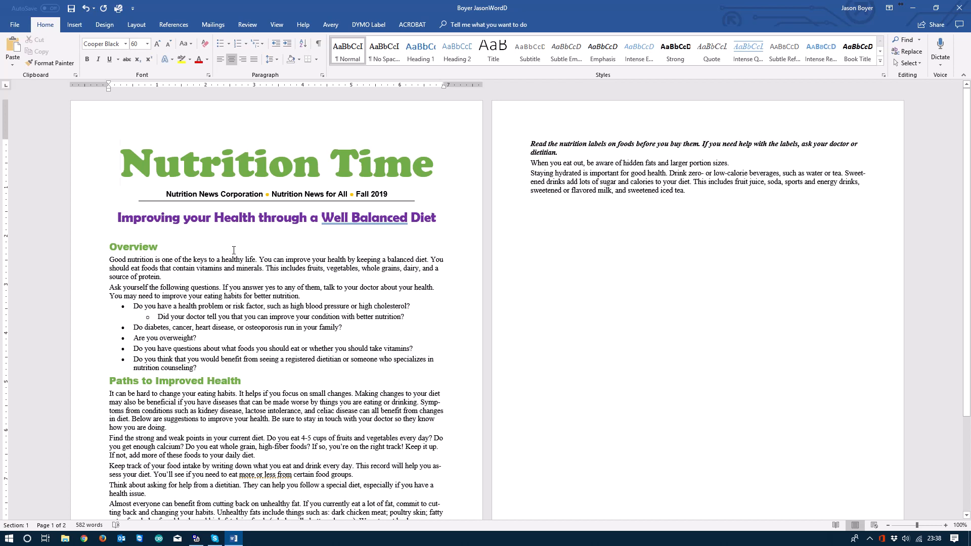
scroll(233, 251, down, 4)
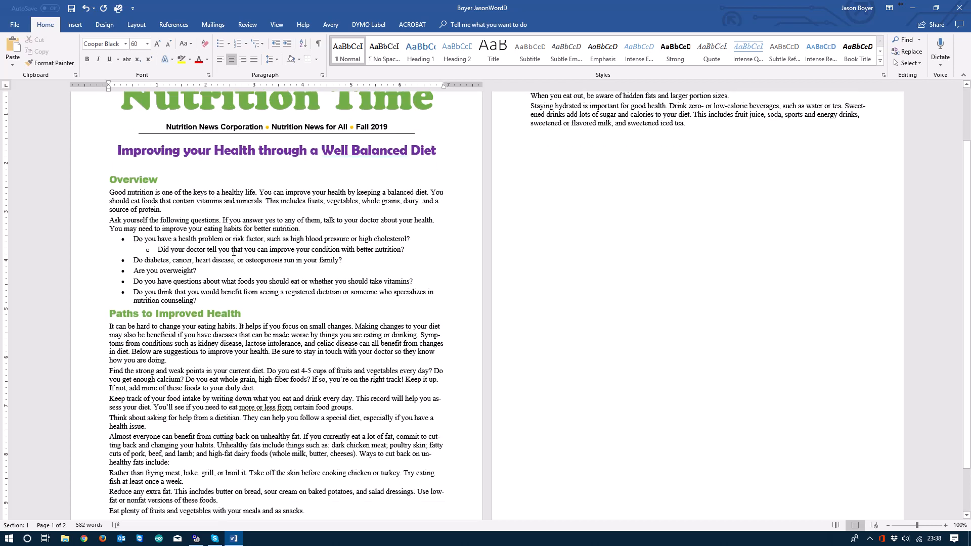
scroll(234, 251, up, 3)
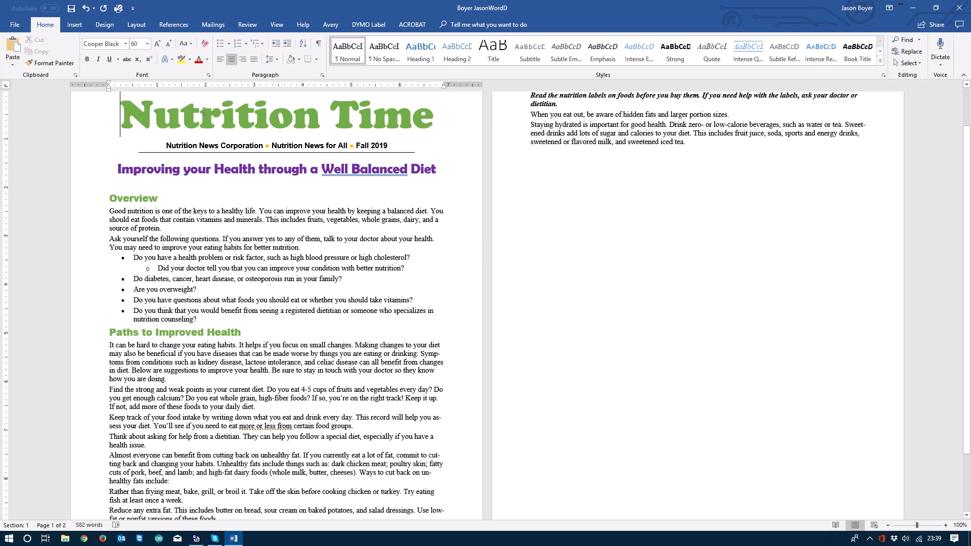
- Try laying out the whole document, including the title, in two columns and undo the change
click(136, 25)
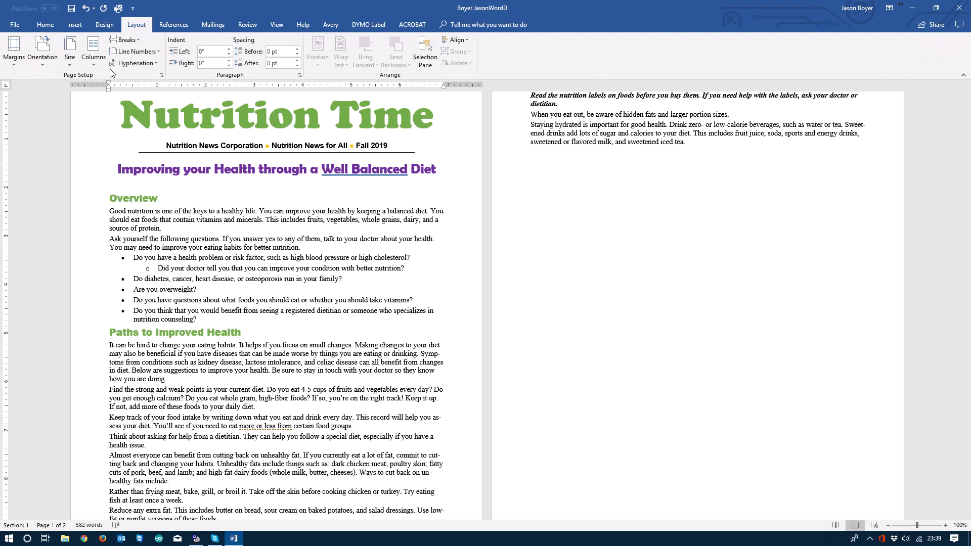
click(94, 54)
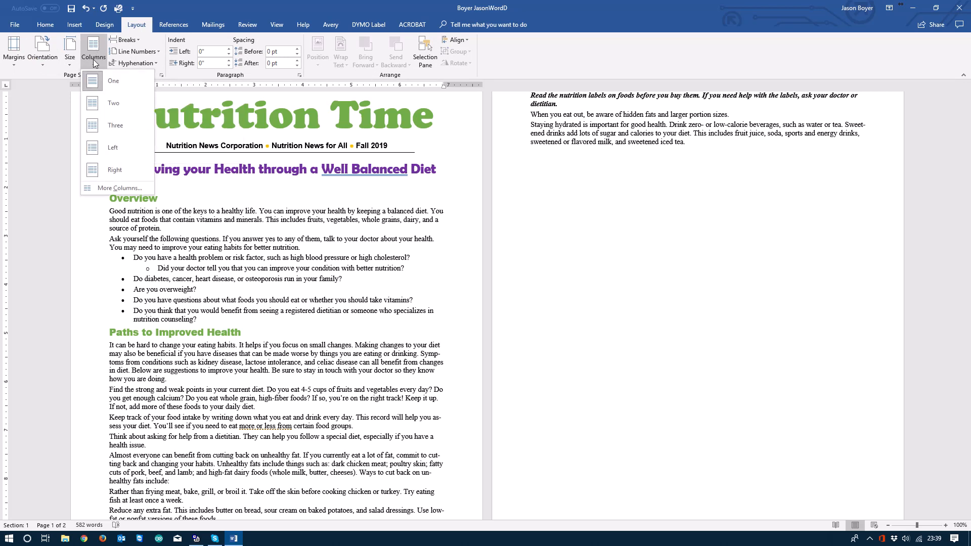
click(113, 103)
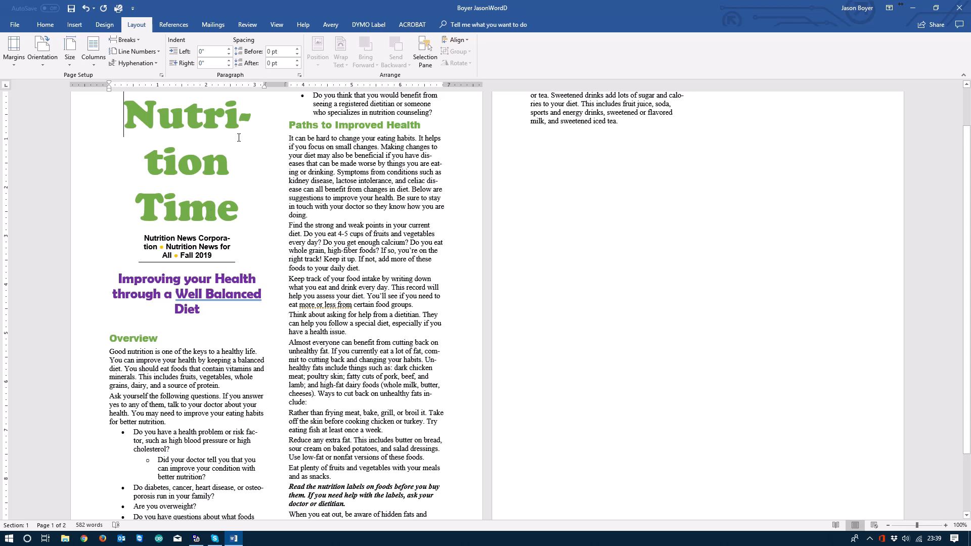
key(ctrl+z)
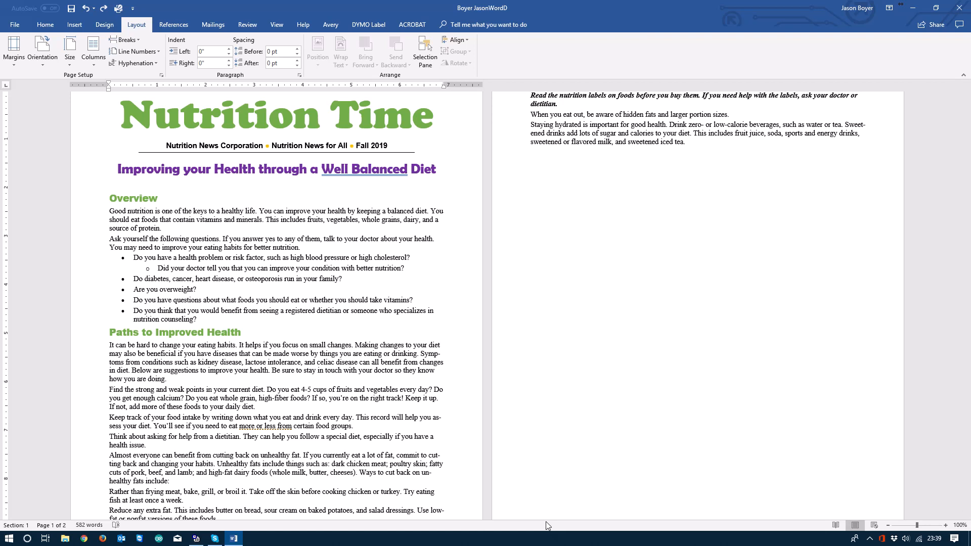
- Check the Section option in the status bar customization list and show the paragraph marks and hidden formatting symbols
right_click(709, 528)
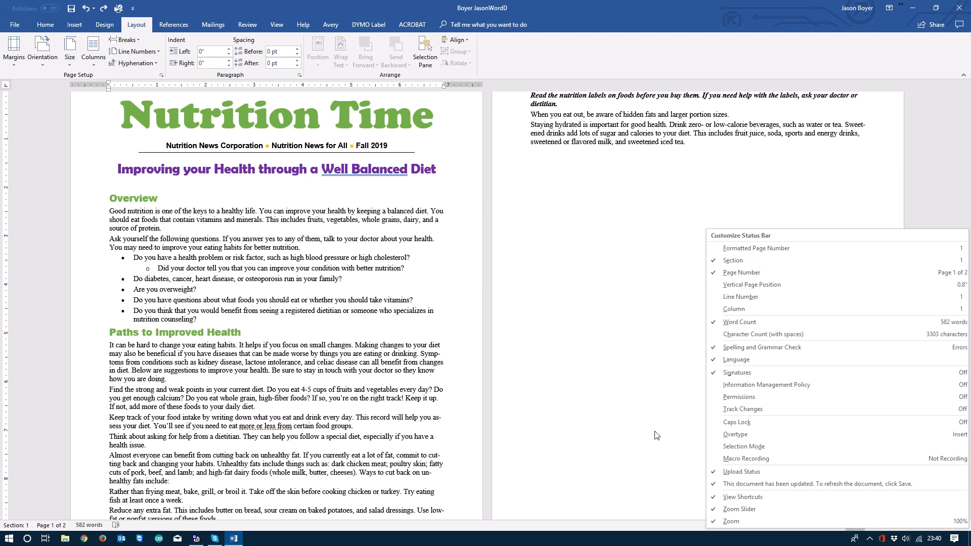
key(Escape)
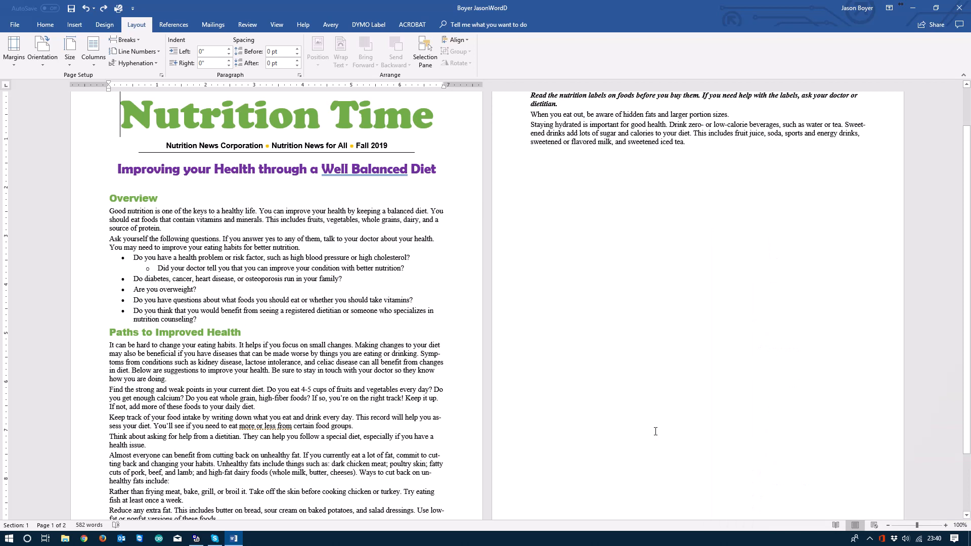
click(39, 26)
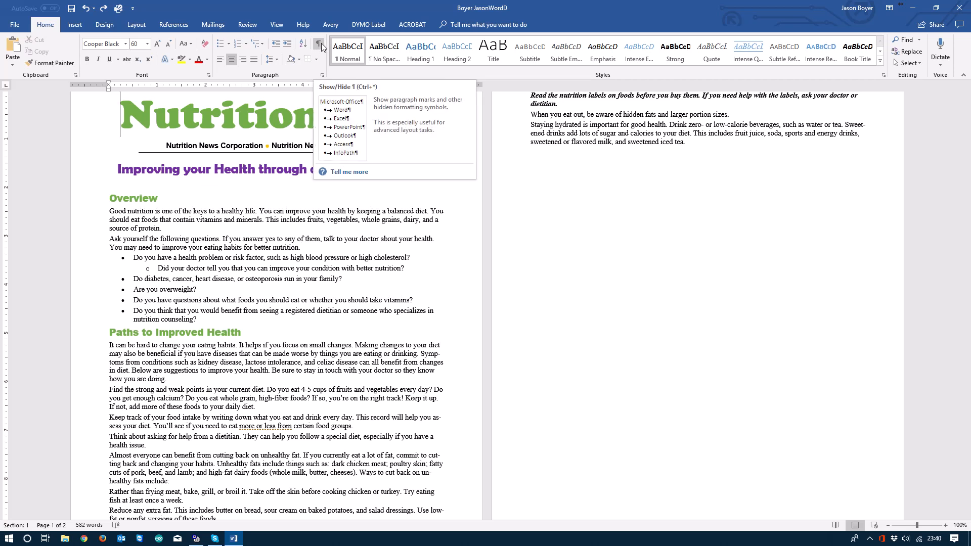
click(319, 44)
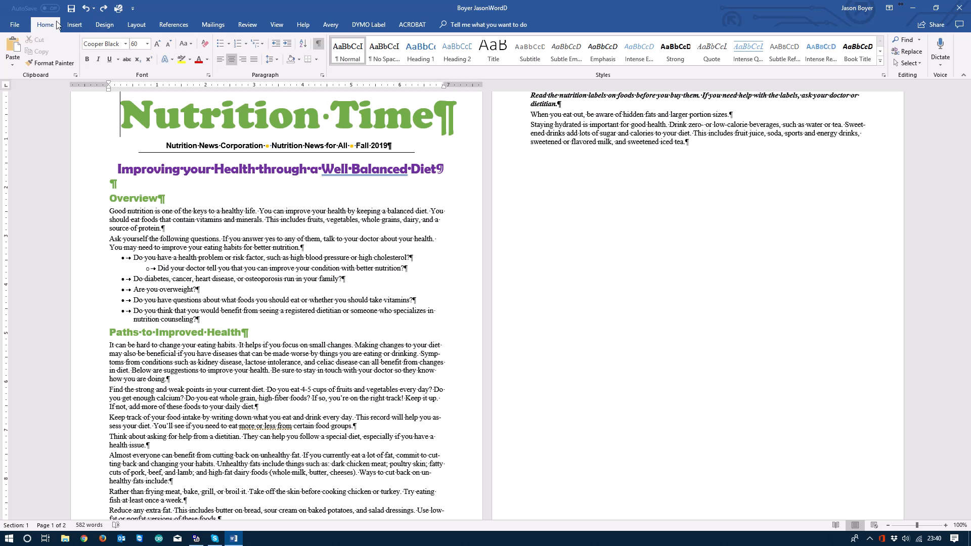
- Insert a continuous section break just before the Overview heading and check the section number in the subtitle line
click(134, 25)
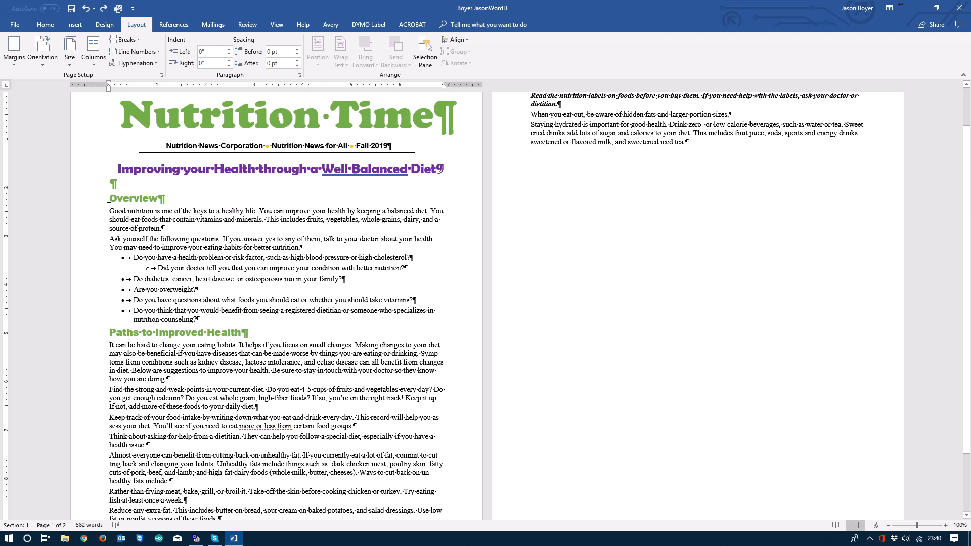
click(109, 198)
click(137, 41)
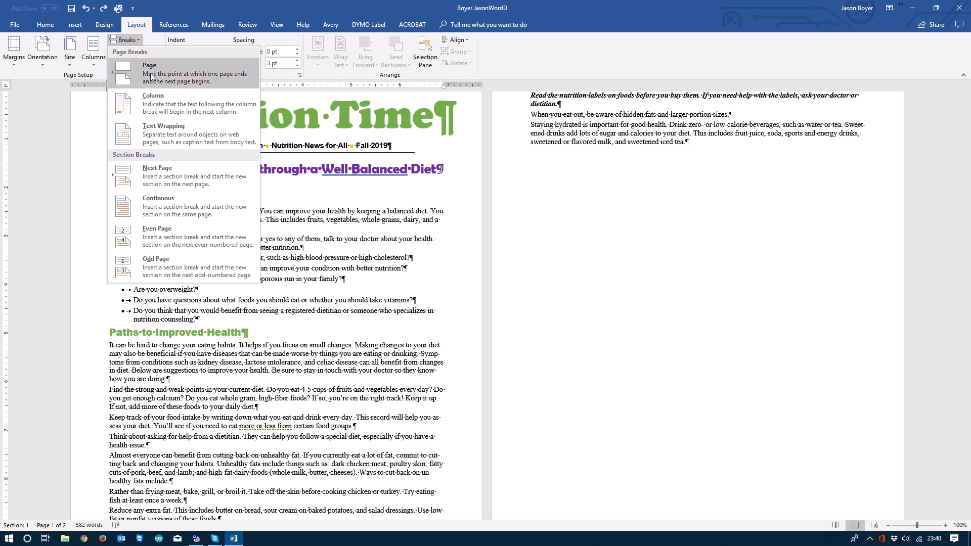
click(175, 205)
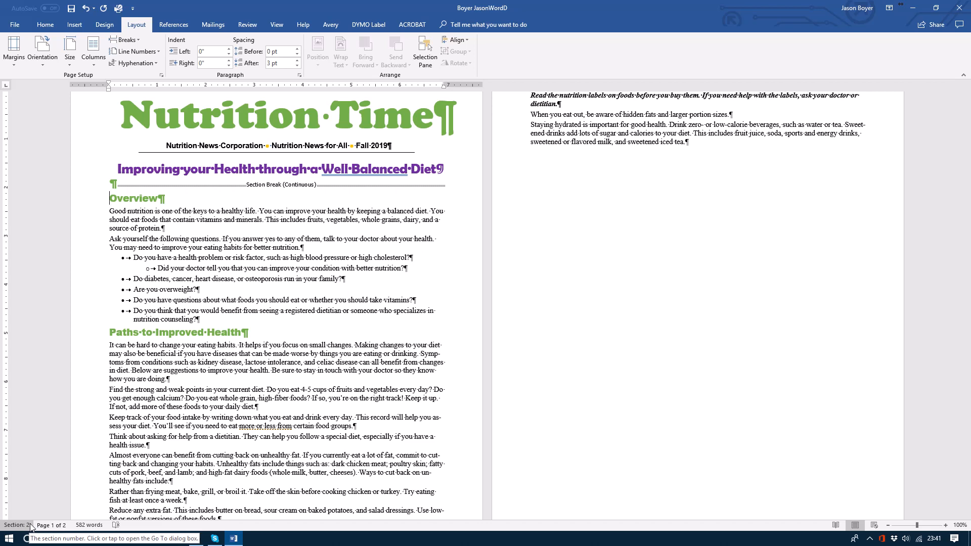
click(166, 146)
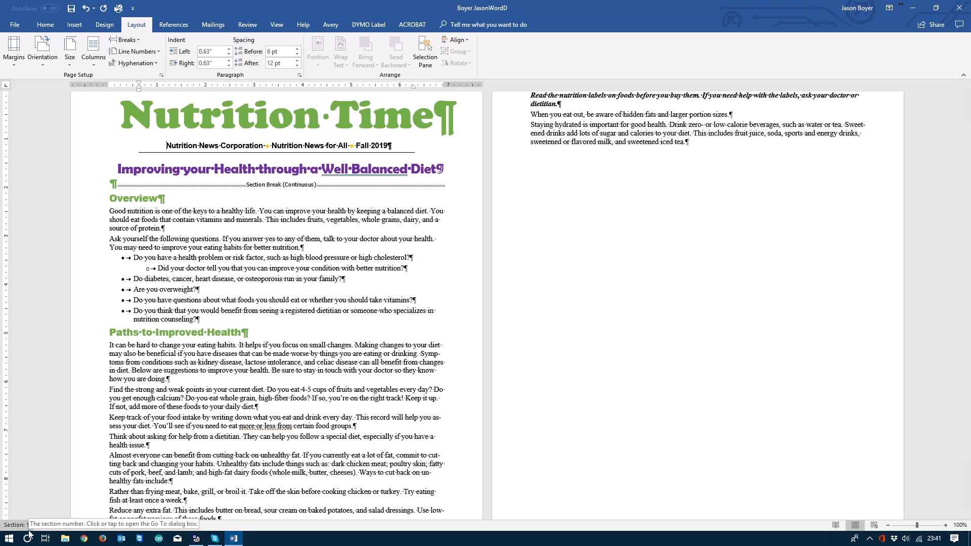
- Format the section starting at the Overview heading in two columns and review how its text flows
click(175, 197)
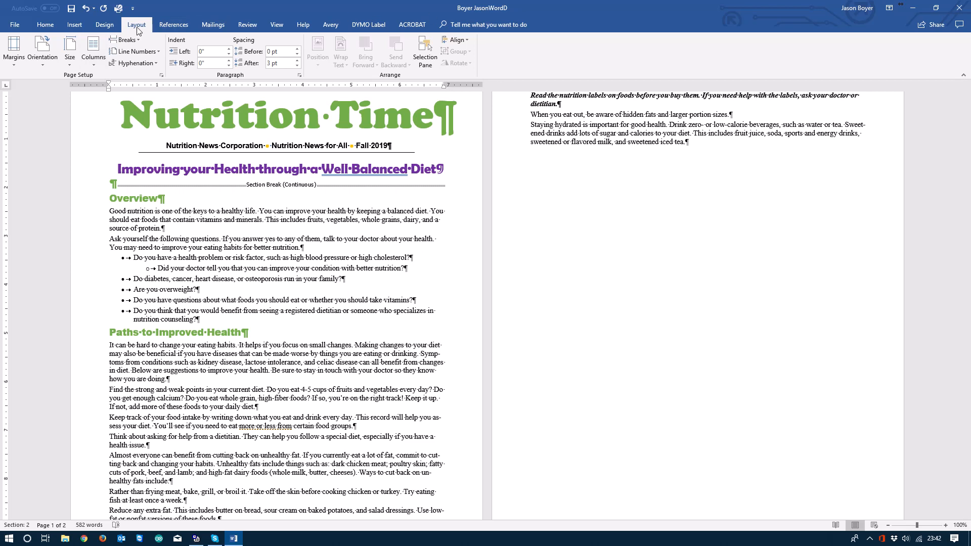
click(97, 61)
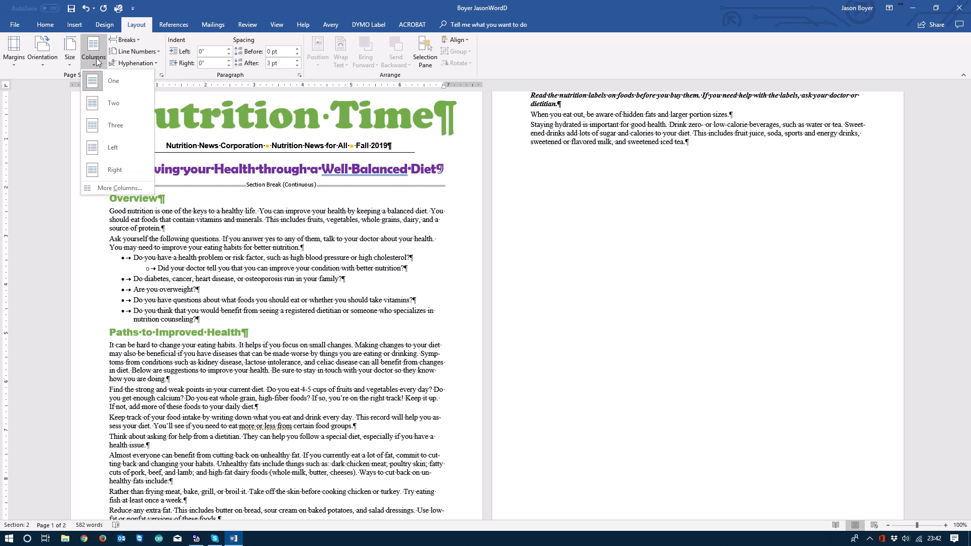
click(103, 106)
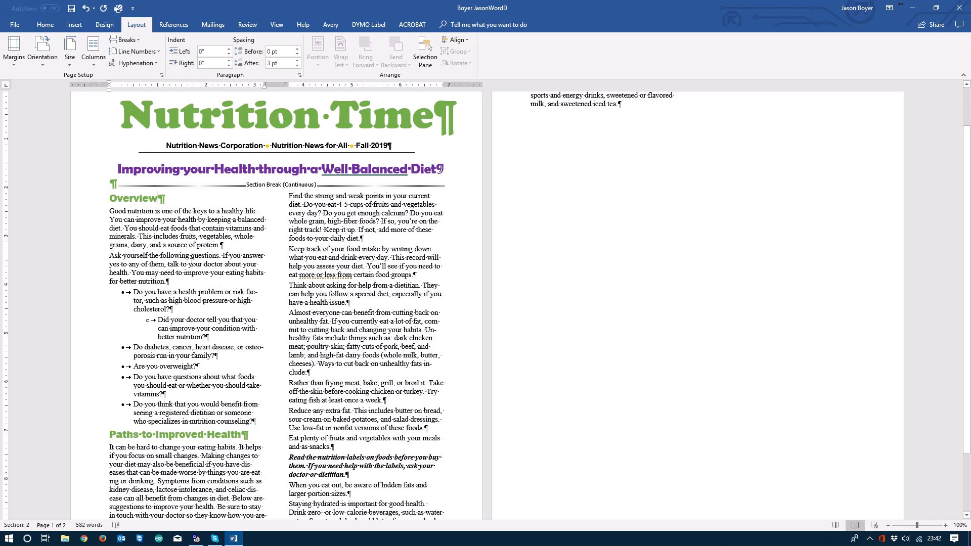
scroll(264, 299, down, 3)
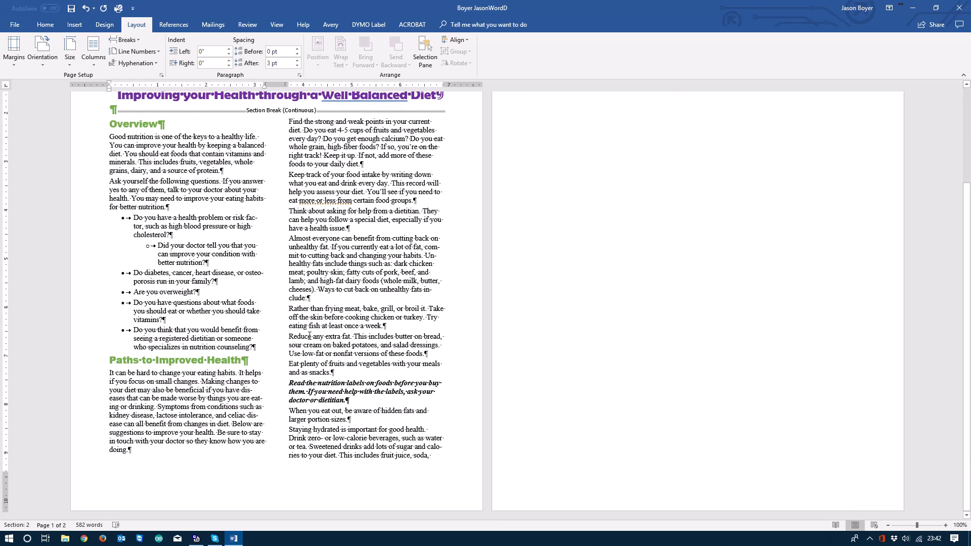
scroll(322, 378, up, 5)
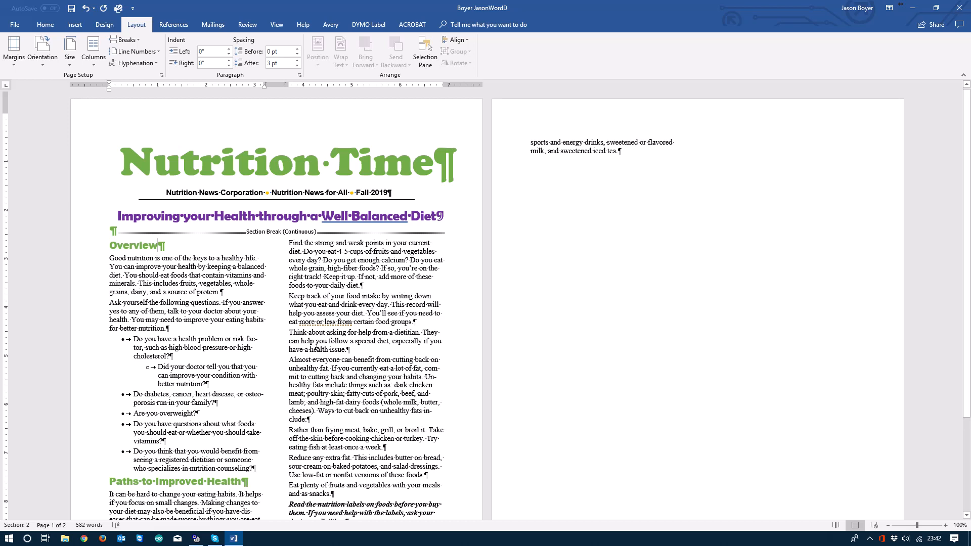
scroll(317, 344, down, 4)
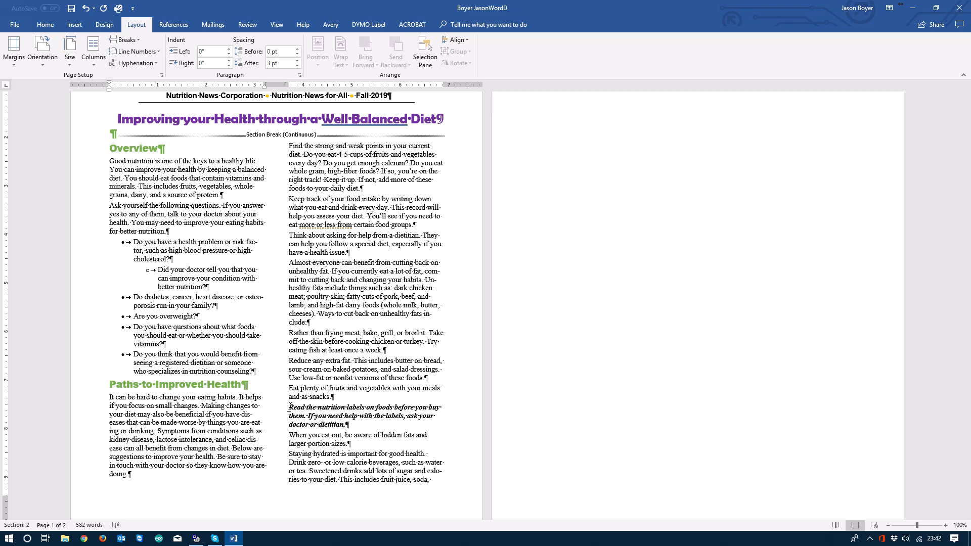
- Select the bold italic paragraph starting with "Read the nutrition labels" and hide the paragraph marks and formatting symbols
drag(289, 407, 309, 413)
drag(326, 417, 289, 407)
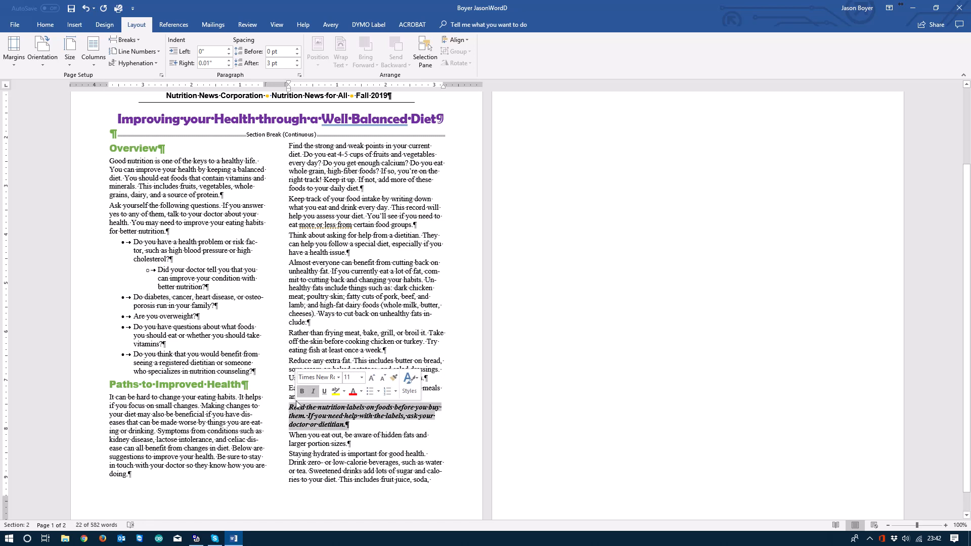
click(46, 25)
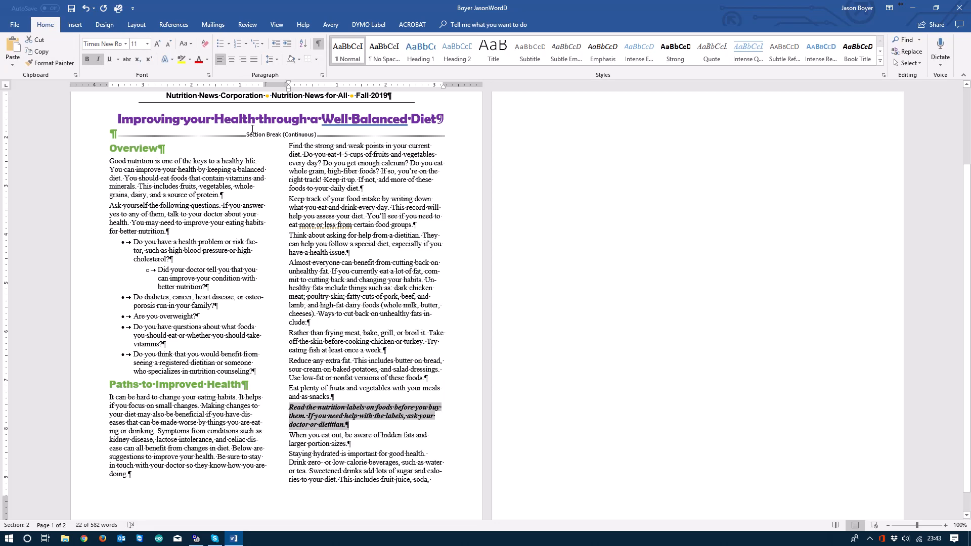
click(318, 45)
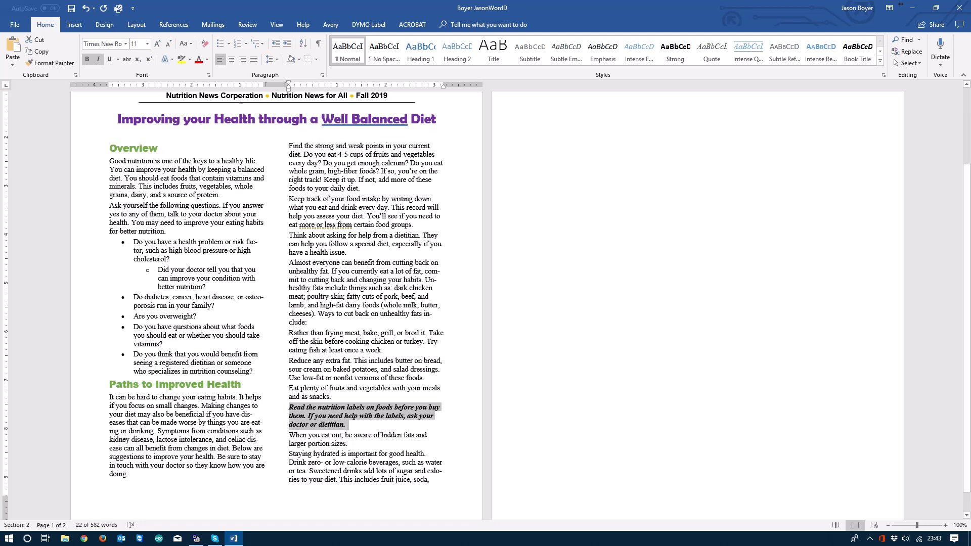
- Apply a solid 1 pt box border in the automatic color to the selected nutrition labels paragraph
click(317, 60)
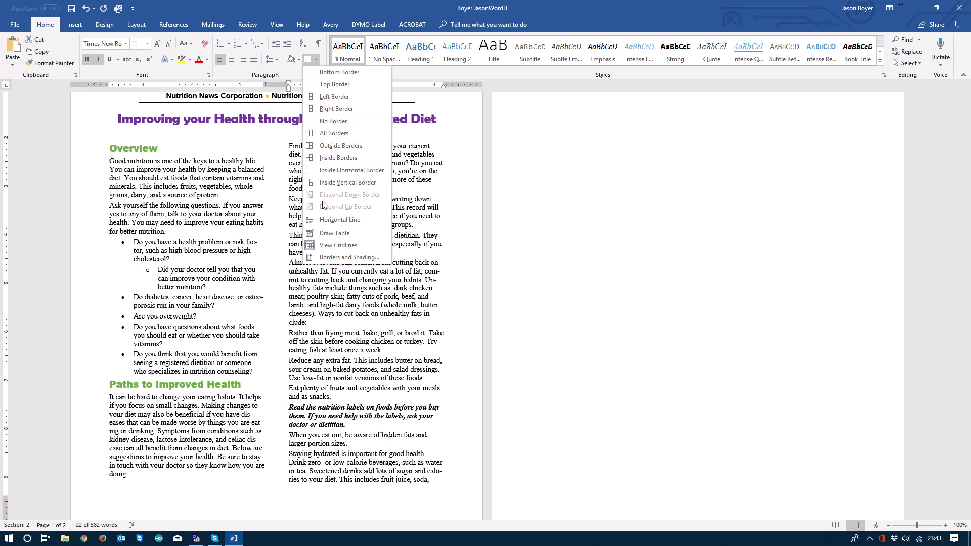
click(349, 258)
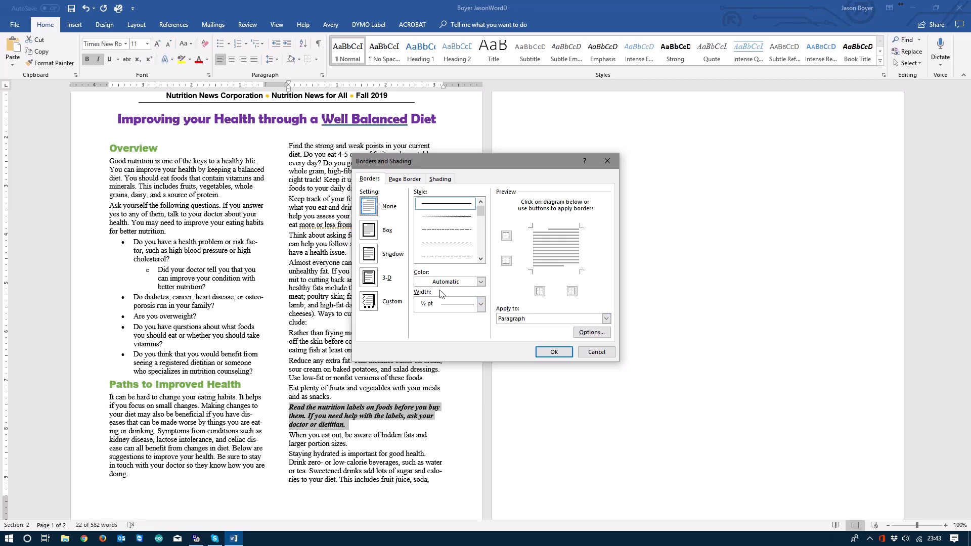
click(367, 231)
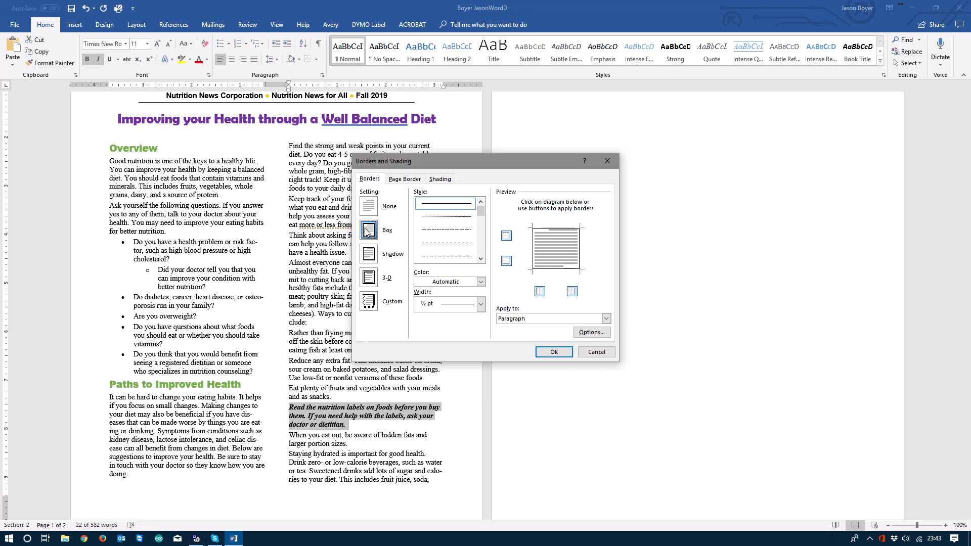
click(425, 206)
click(481, 306)
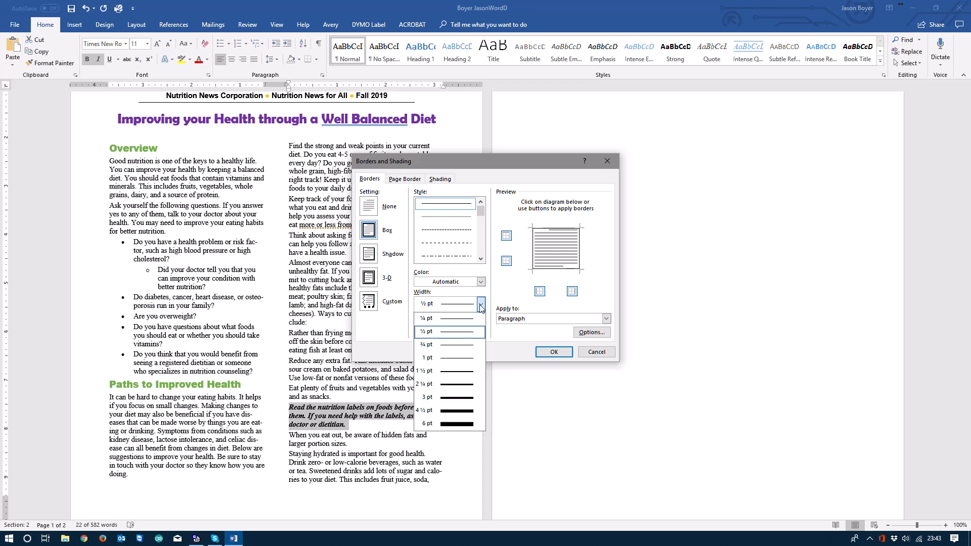
click(476, 357)
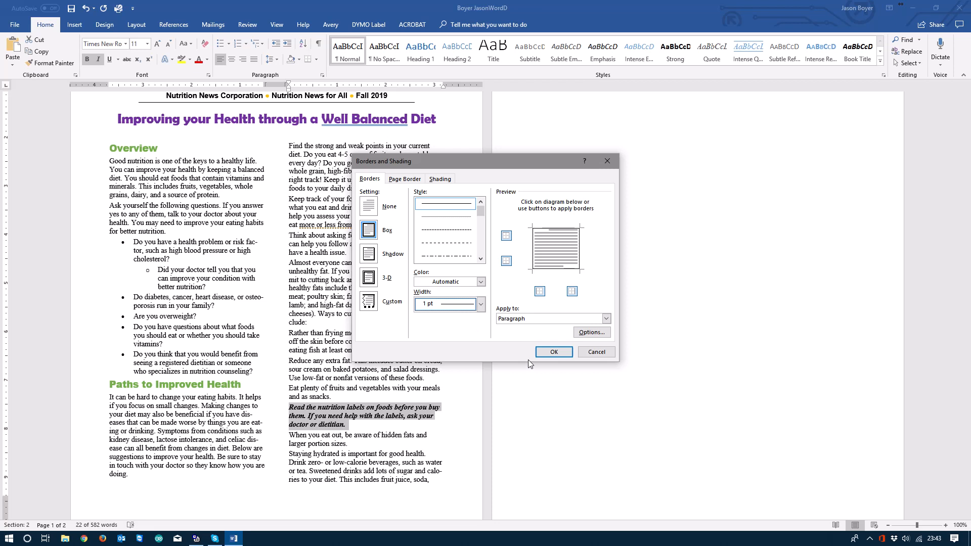
click(545, 353)
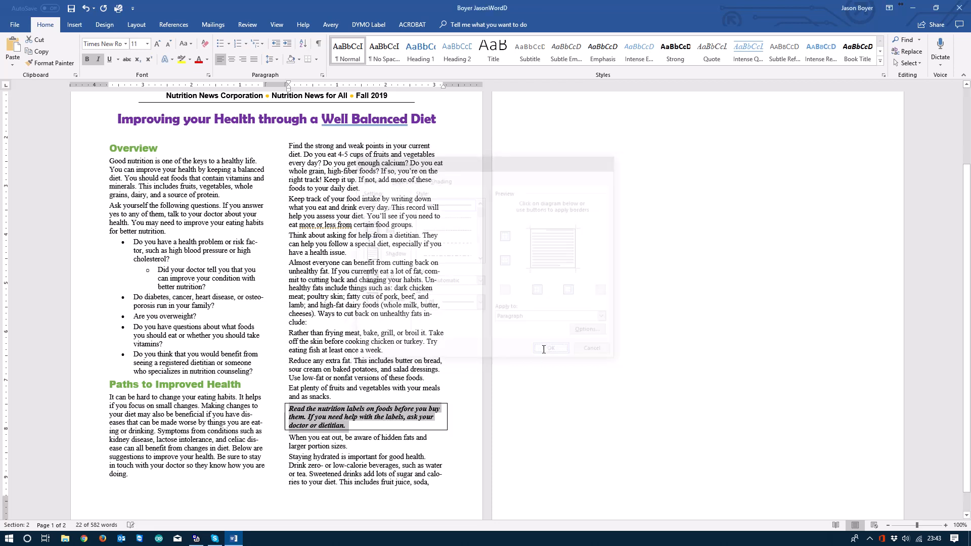
click(404, 443)
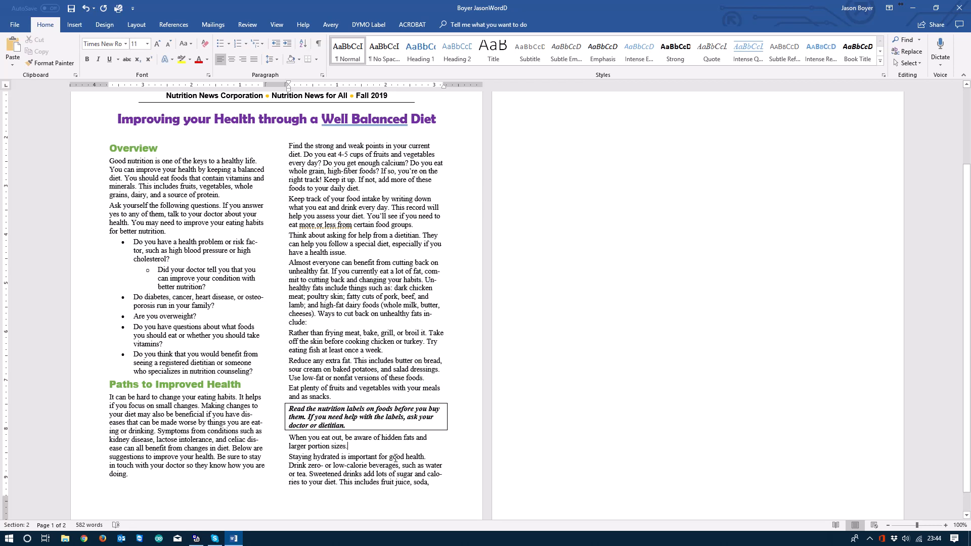
- Shade the bordered nutrition labels paragraph with the lightest gold theme color, applied to the whole paragraph
click(400, 417)
click(317, 59)
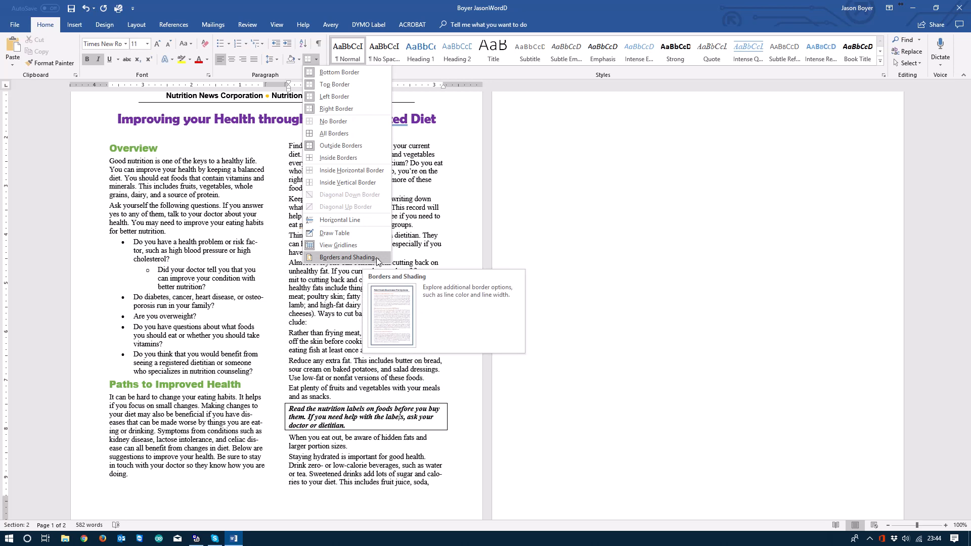
click(377, 258)
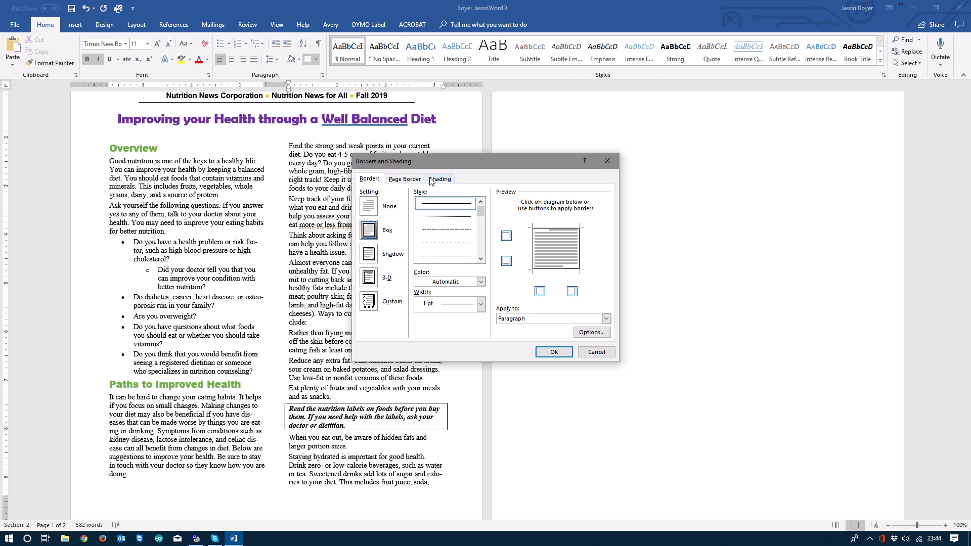
click(431, 181)
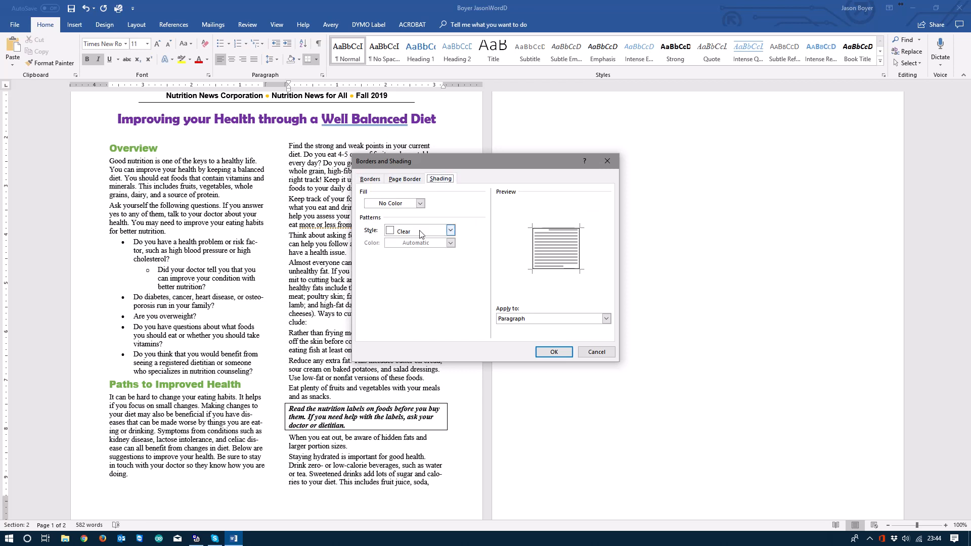
click(421, 204)
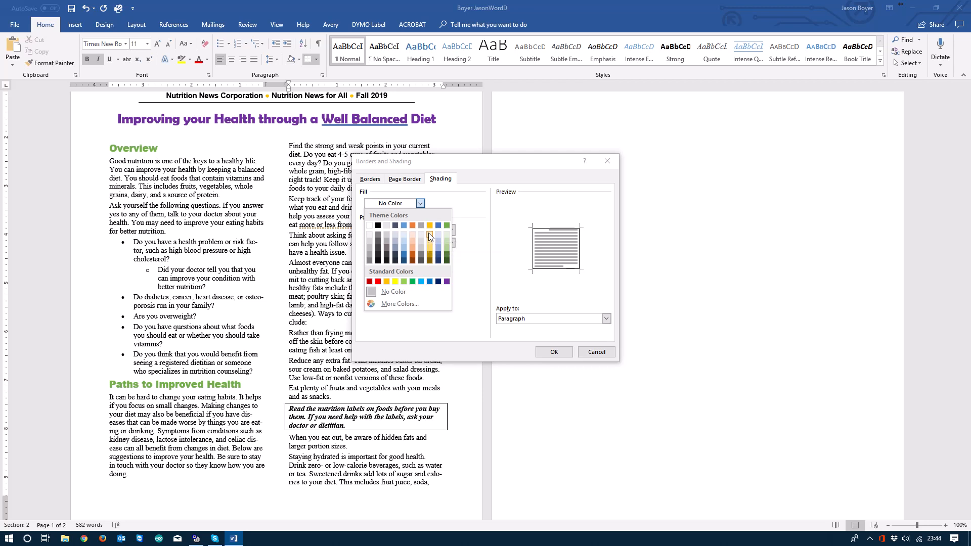
click(429, 237)
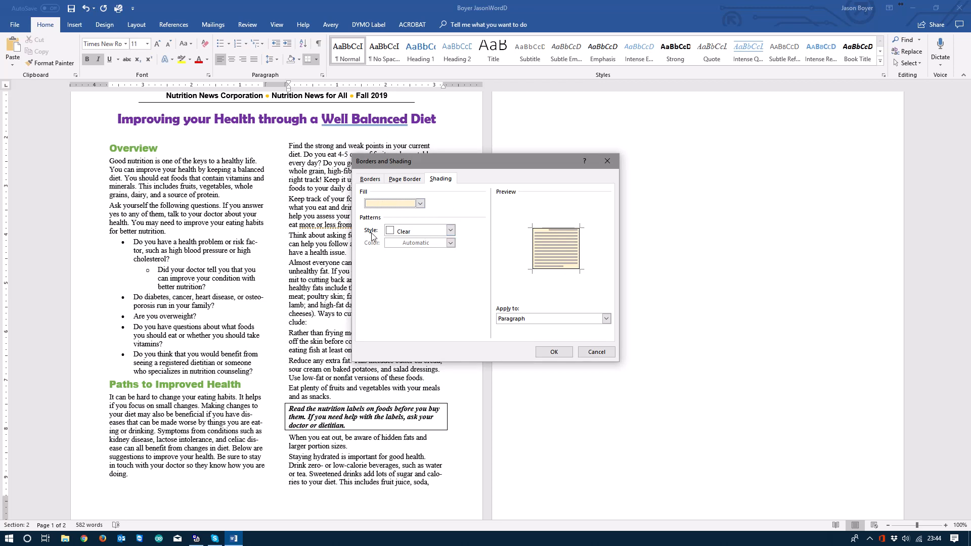
click(552, 353)
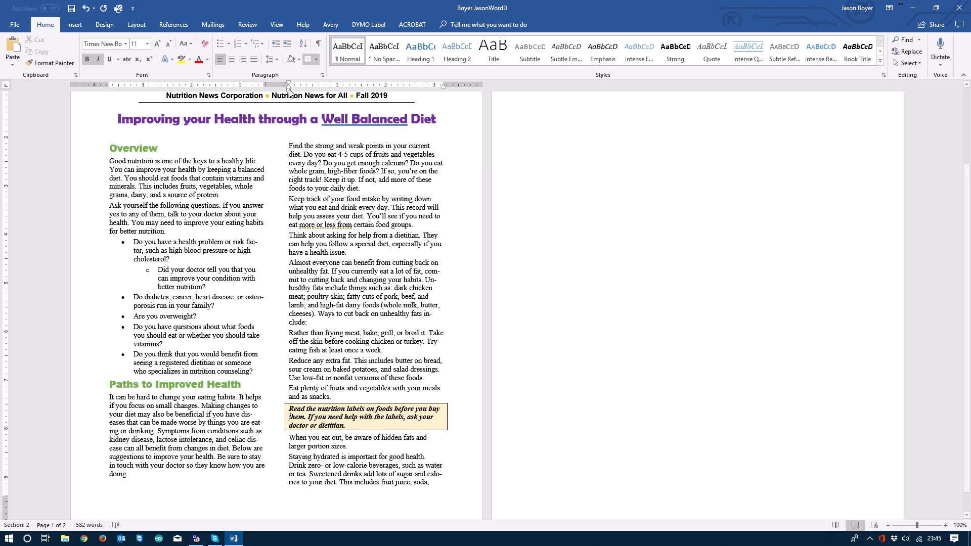
- Indent the boxed nutrition labels paragraph by about half an inch on both sides and review the newsletter layout
drag(288, 87, 313, 91)
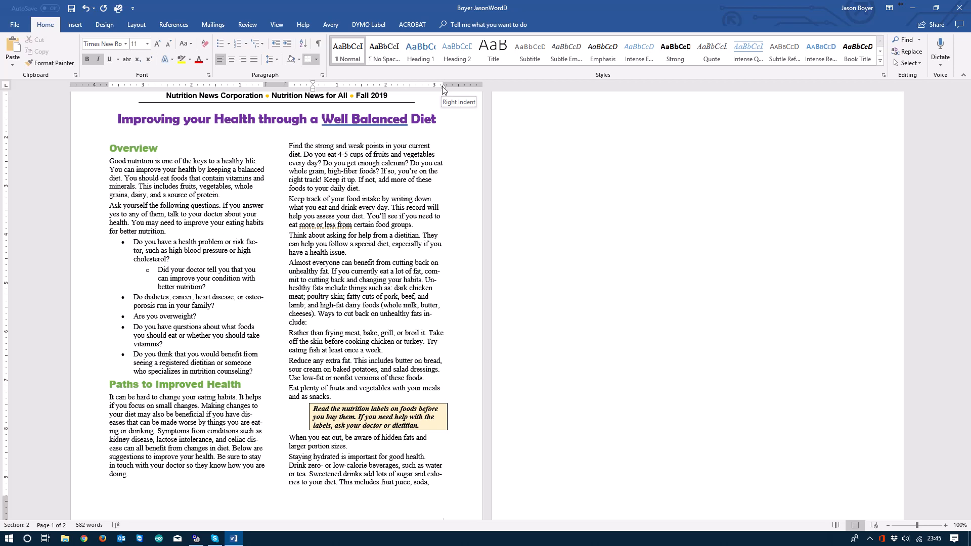
drag(444, 90, 417, 90)
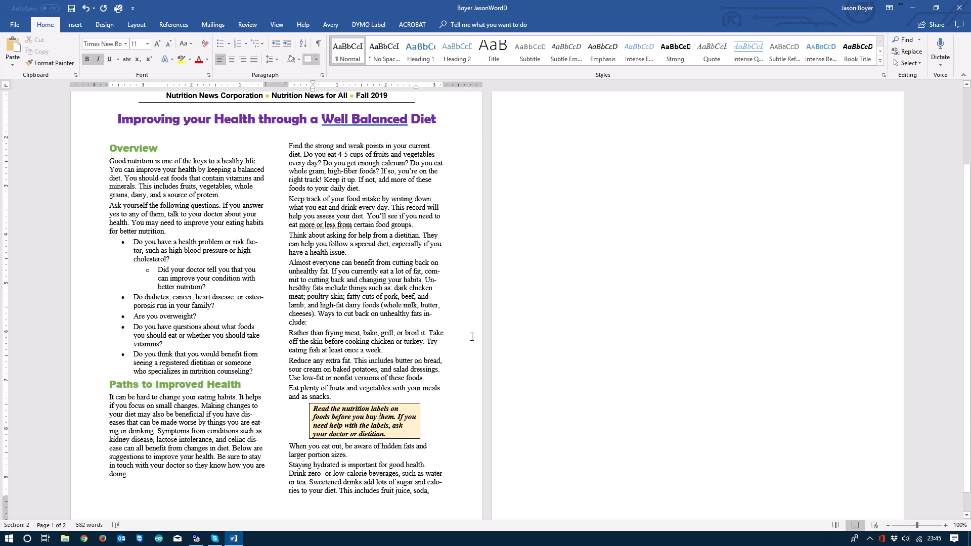
scroll(320, 308, up, 4)
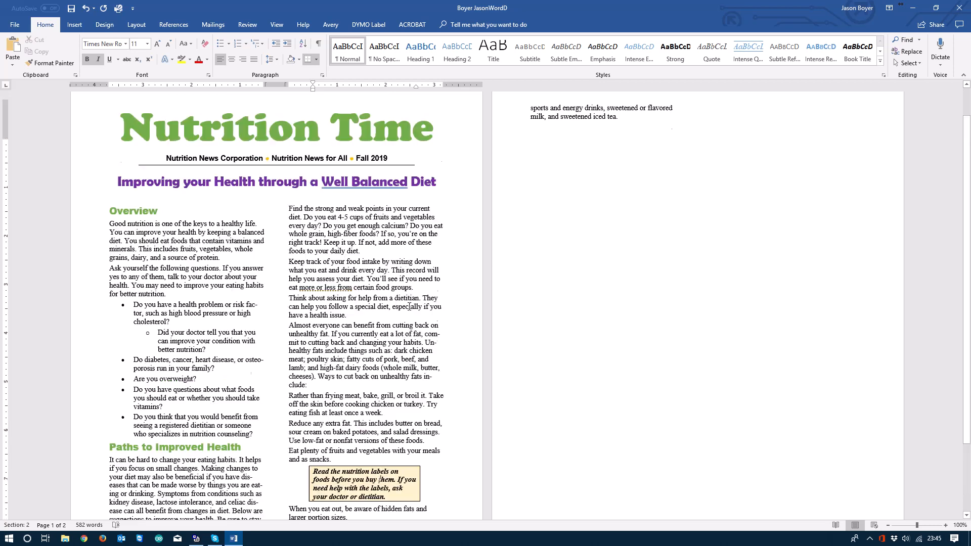
scroll(408, 307, down, 5)
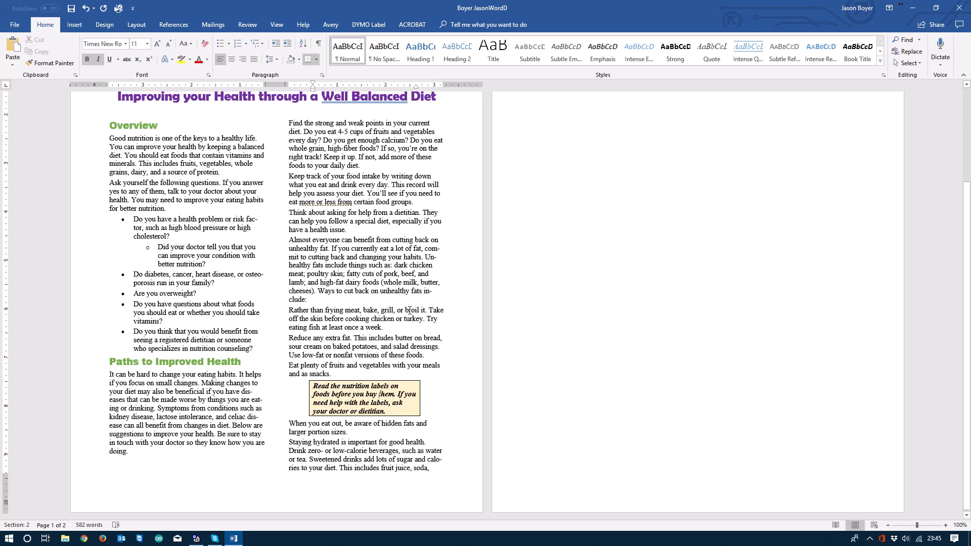